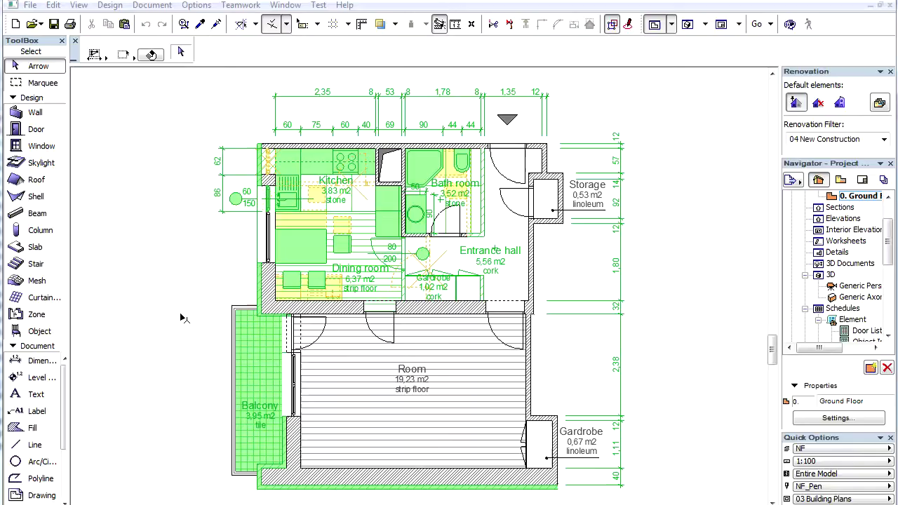
Open the Schedule Scheme Settings from Document > Schedules and Lists > Schedules
left_click(151, 6)
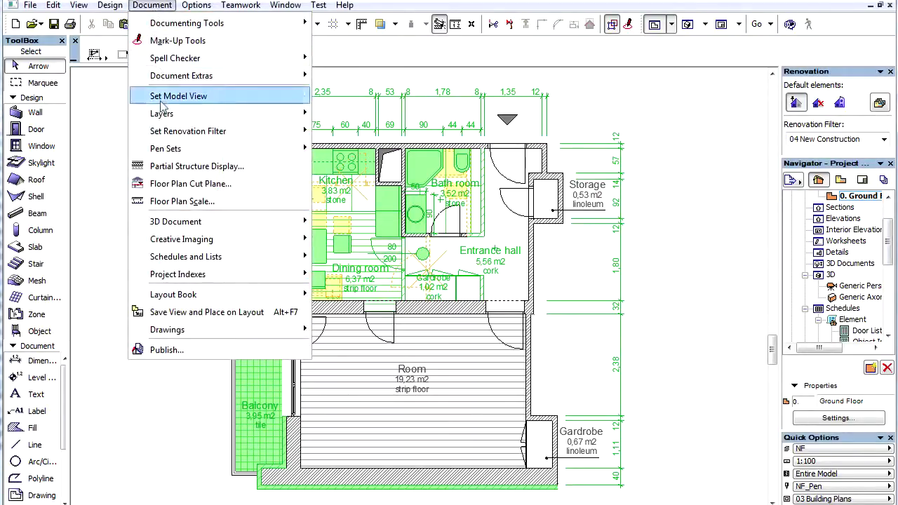
mouse_move(225, 260)
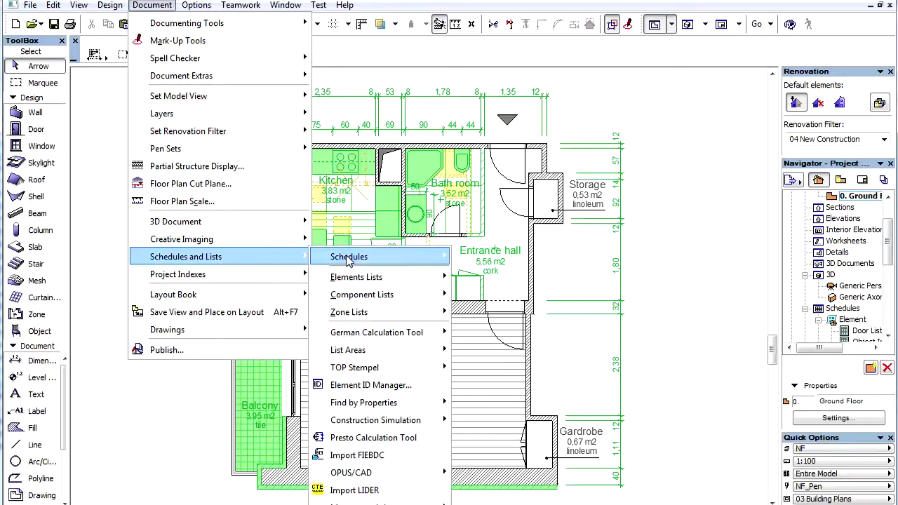
mouse_move(348, 258)
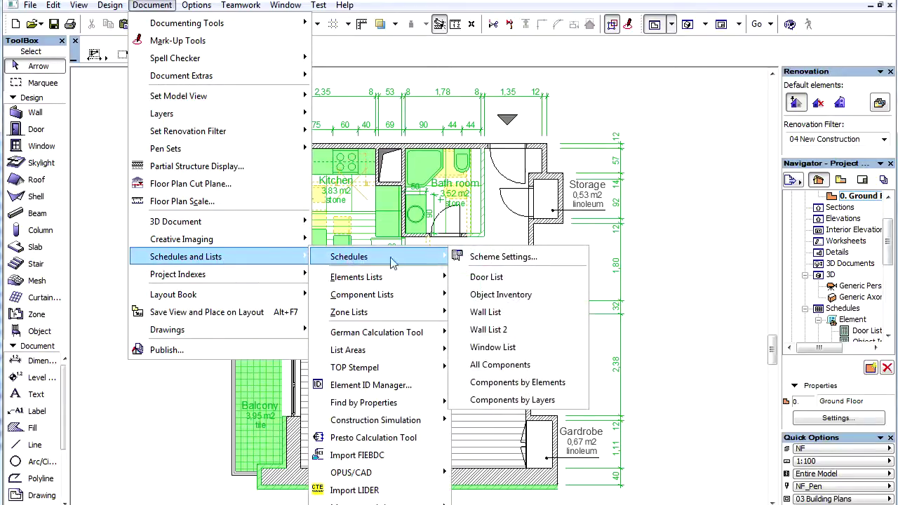
left_click(564, 259)
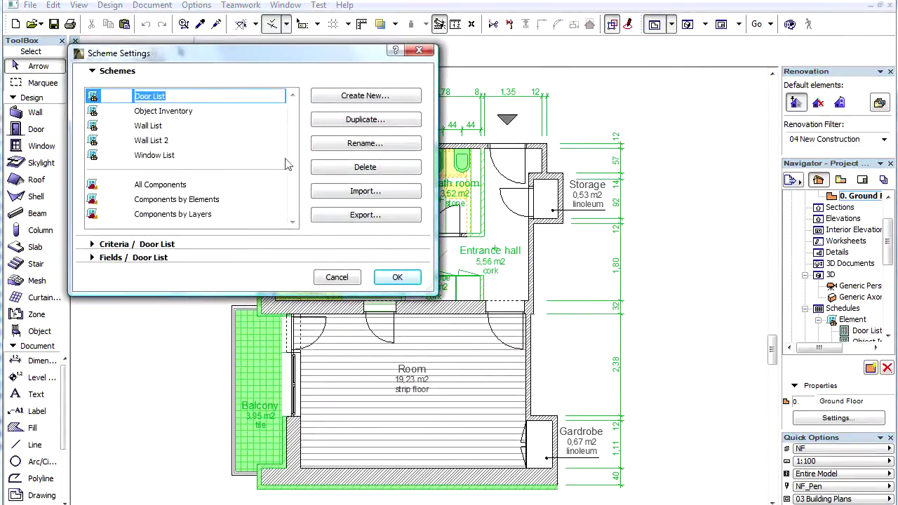
Duplicate the Wall List scheme as 'Renovation Wall List' and show its fields
left_click(227, 125)
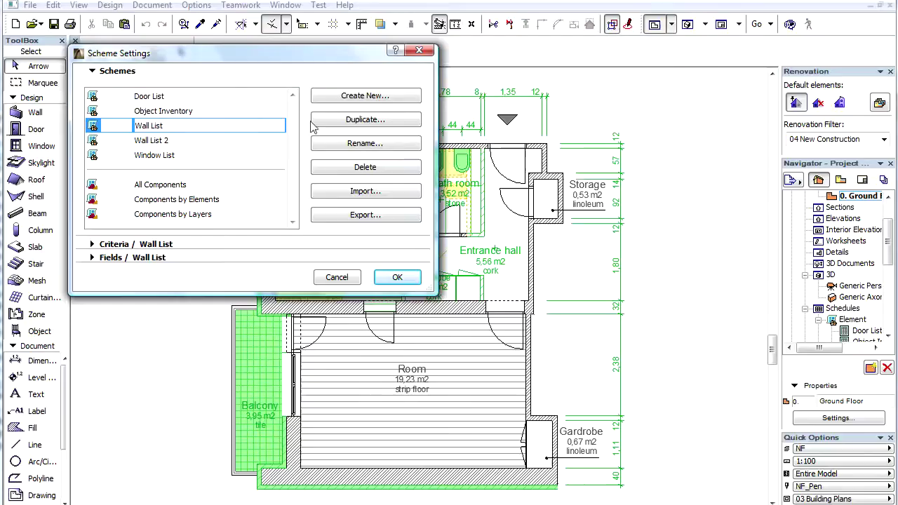
left_click(398, 122)
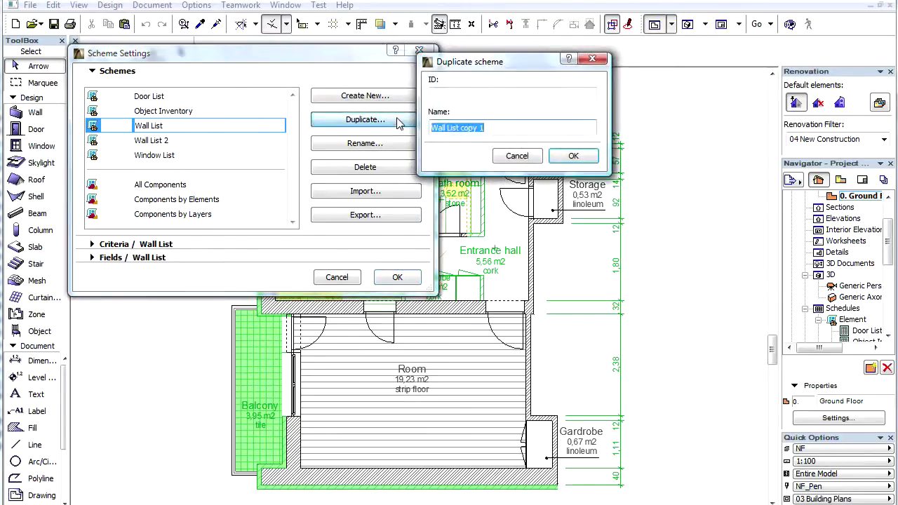
type("Renovation")
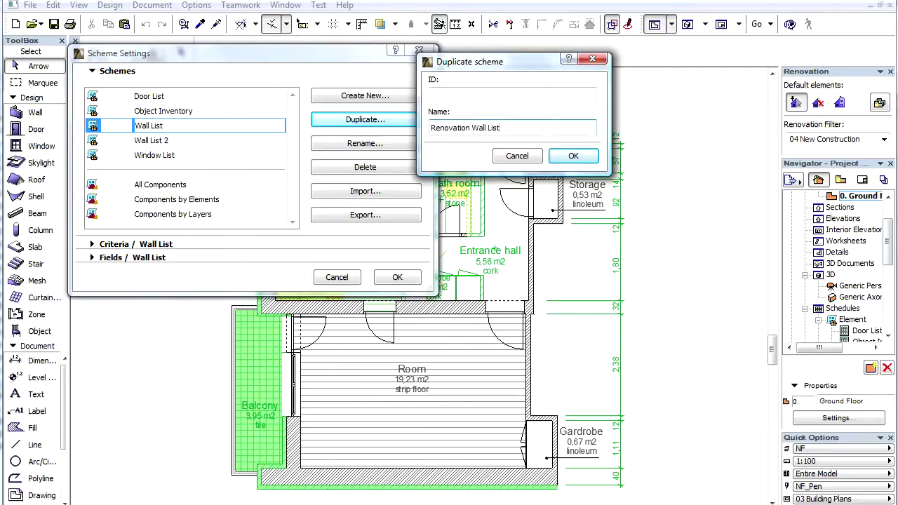
left_click(573, 158)
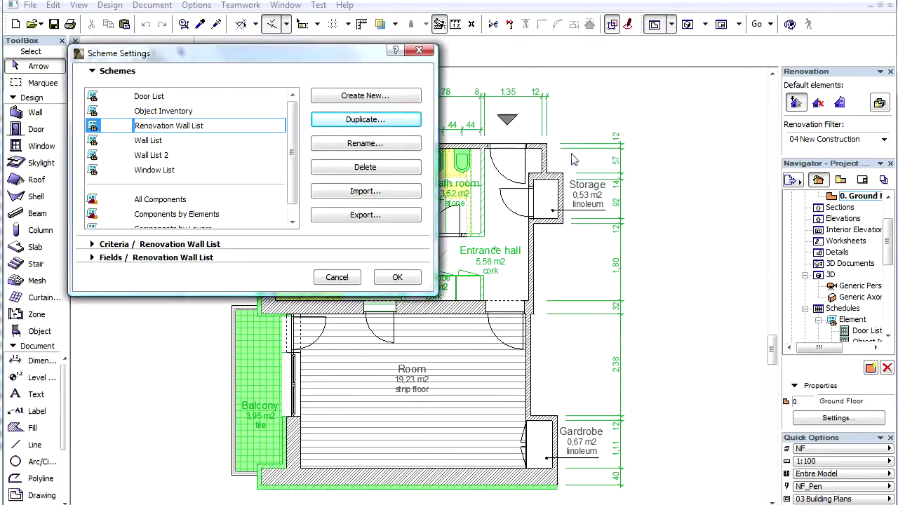
left_click(225, 257)
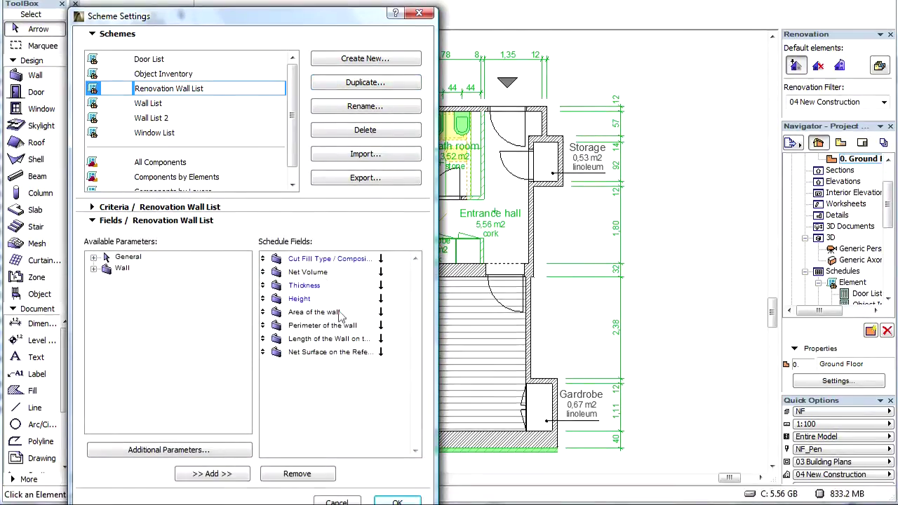
Remove the cut fill type, Net Volume, Height, Area, Perimeter and length fields
left_click(347, 259)
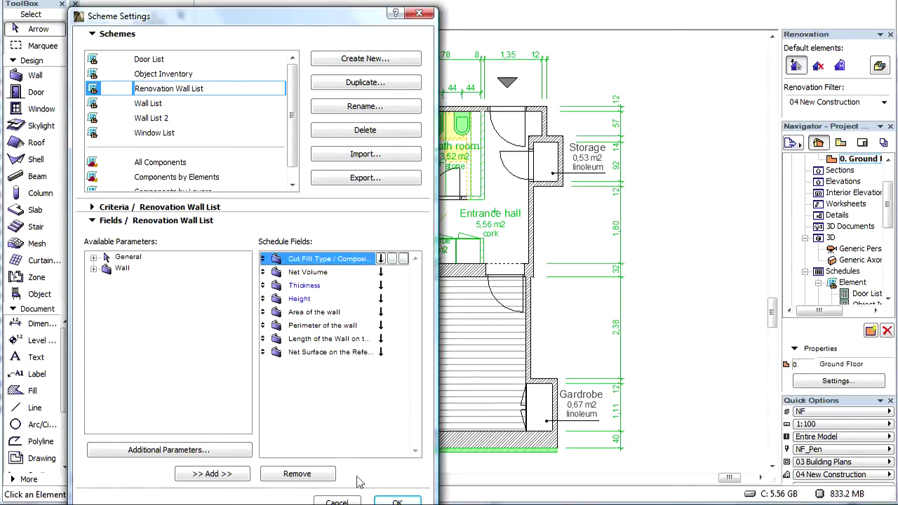
left_click(314, 473)
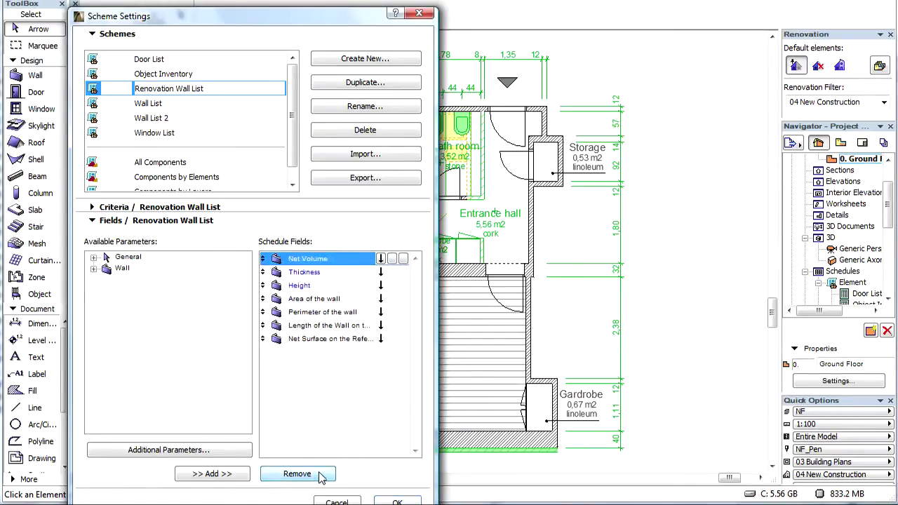
left_click(320, 474)
left_click(346, 273)
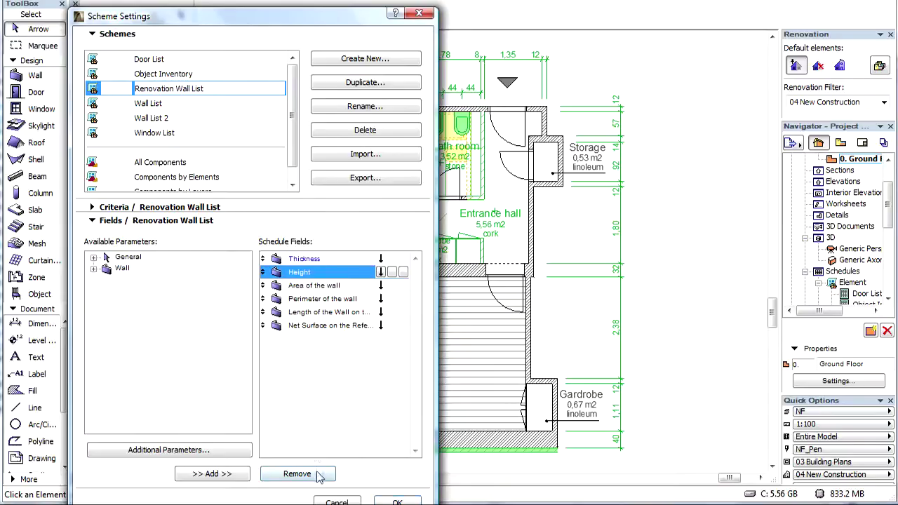
left_click(320, 474)
left_click(320, 474)
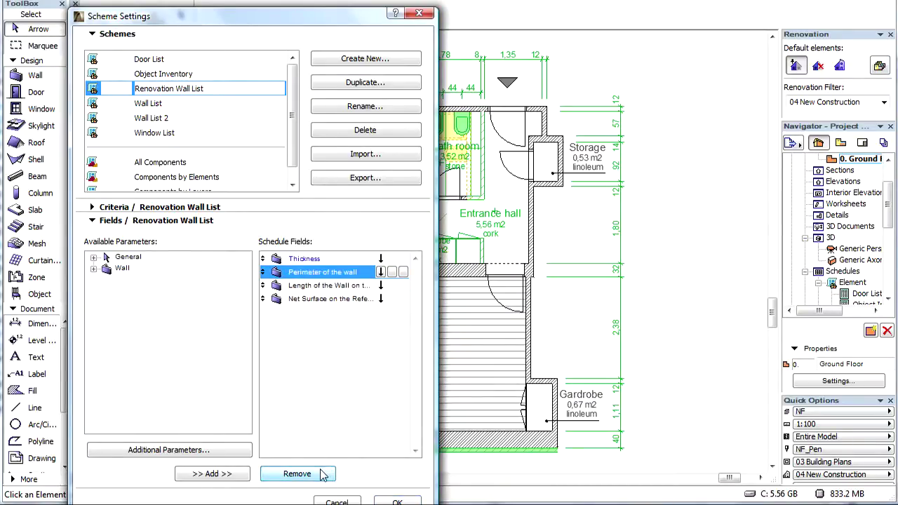
left_click(321, 474)
left_click(321, 474)
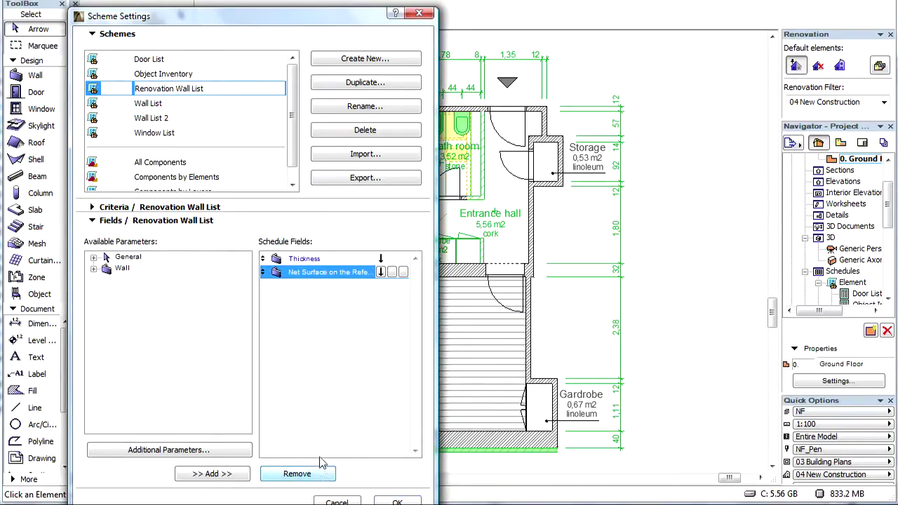
Add the Layer and Renovation Status parameters from General to the schedule fields
left_click(94, 258)
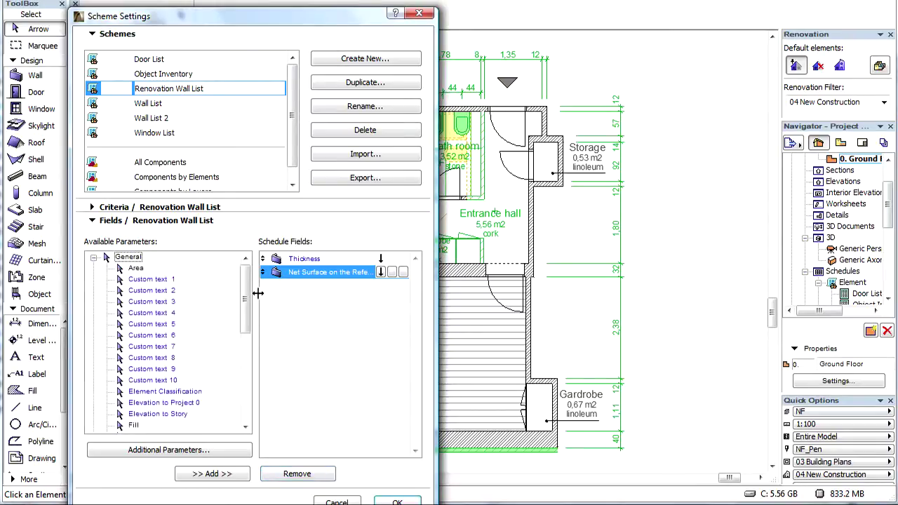
scroll(239, 308, "down", 3)
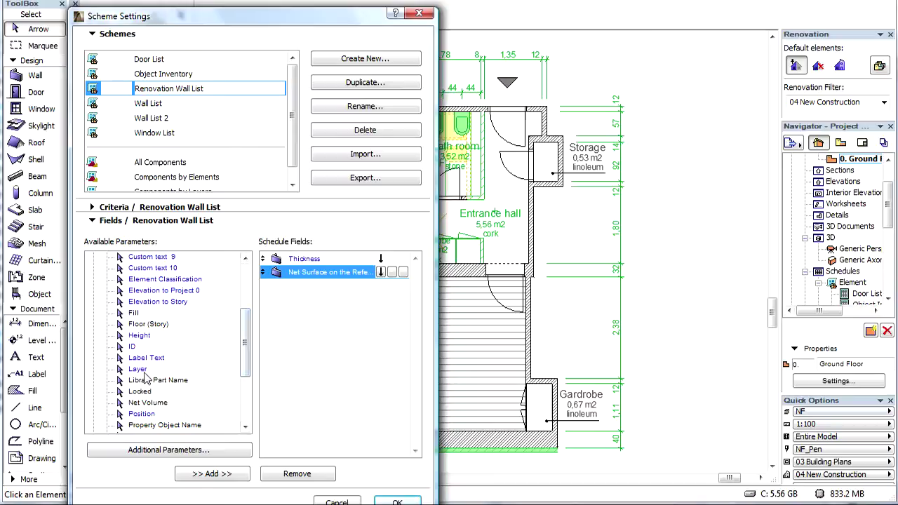
left_click(138, 369)
left_click(212, 473)
scroll(245, 379, "down", 2)
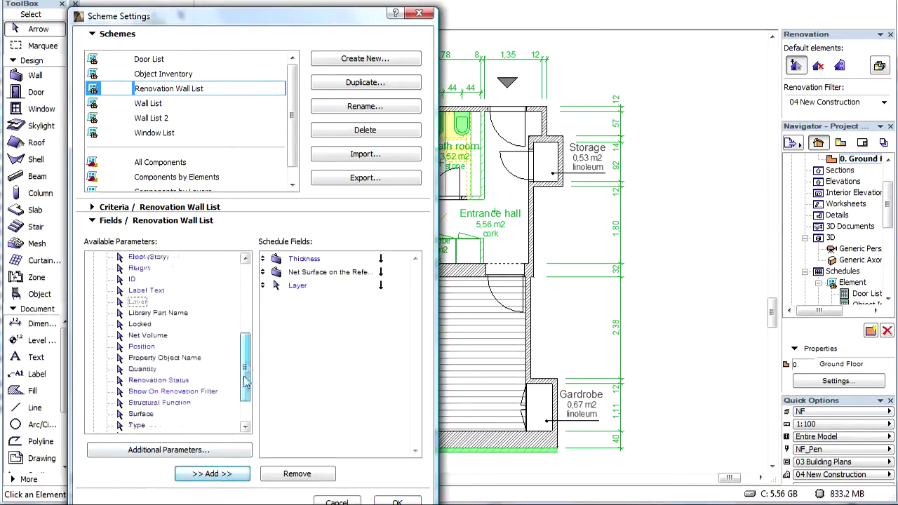
scroll(246, 381, "down", 1)
left_click(159, 347)
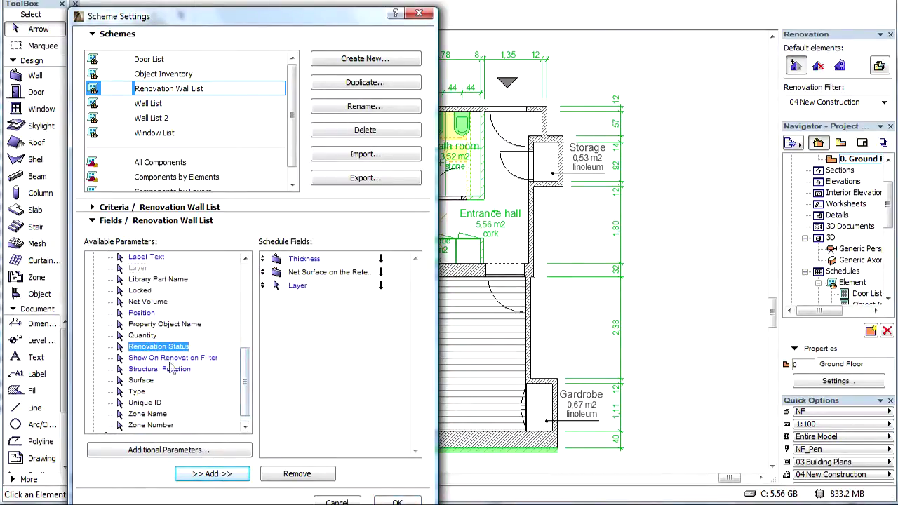
left_click(212, 473)
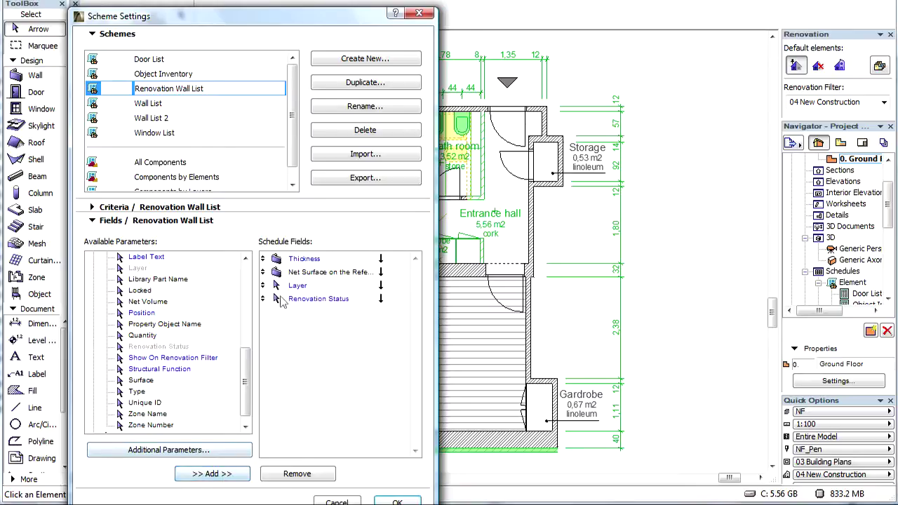
Move Renovation Status to the first column and Layer to the second, then expand Criteria
left_click_drag(263, 299, 263, 259)
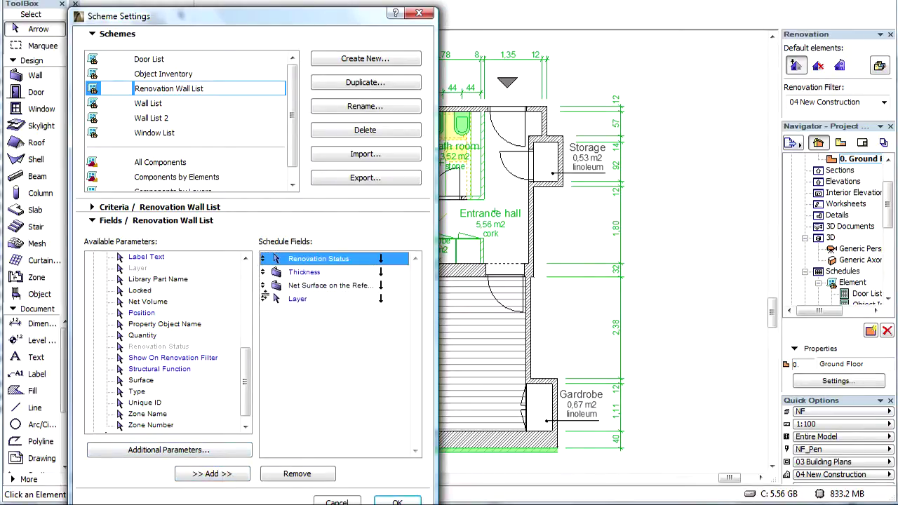
left_click_drag(264, 299, 263, 272)
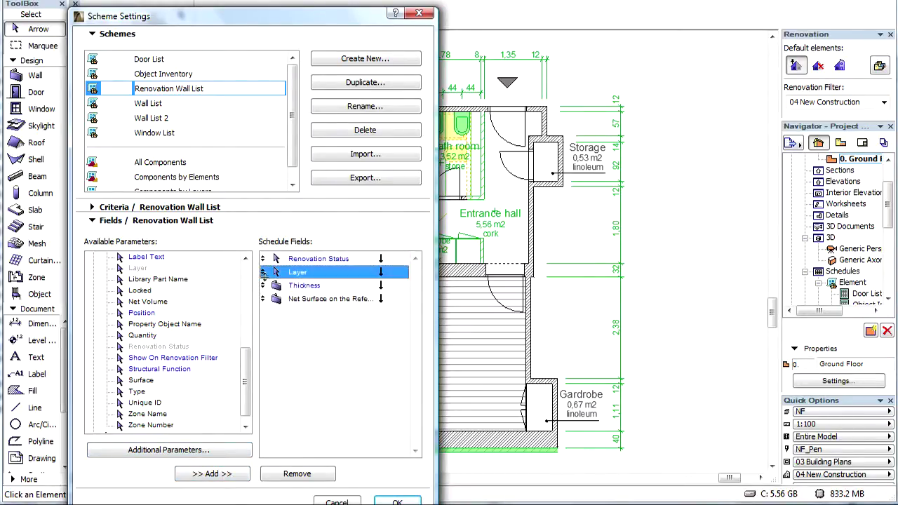
left_click_drag(300, 17, 291, 2)
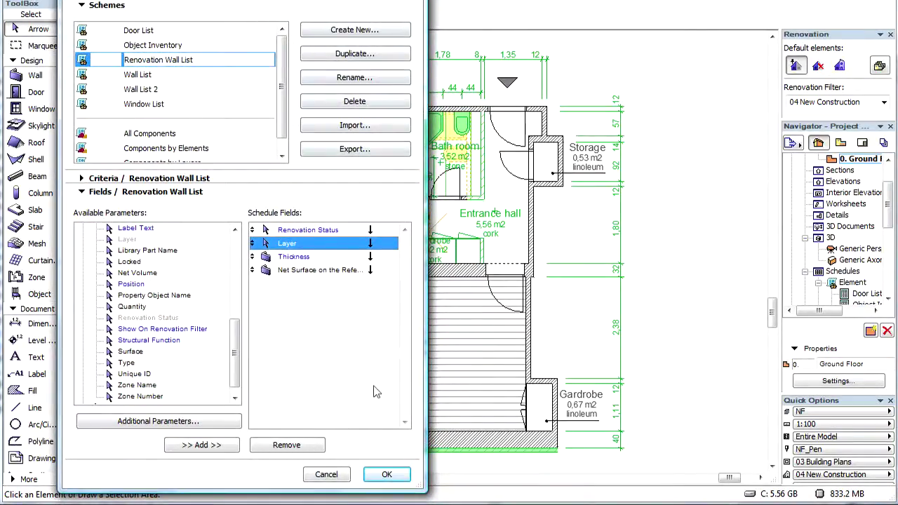
left_click(159, 181)
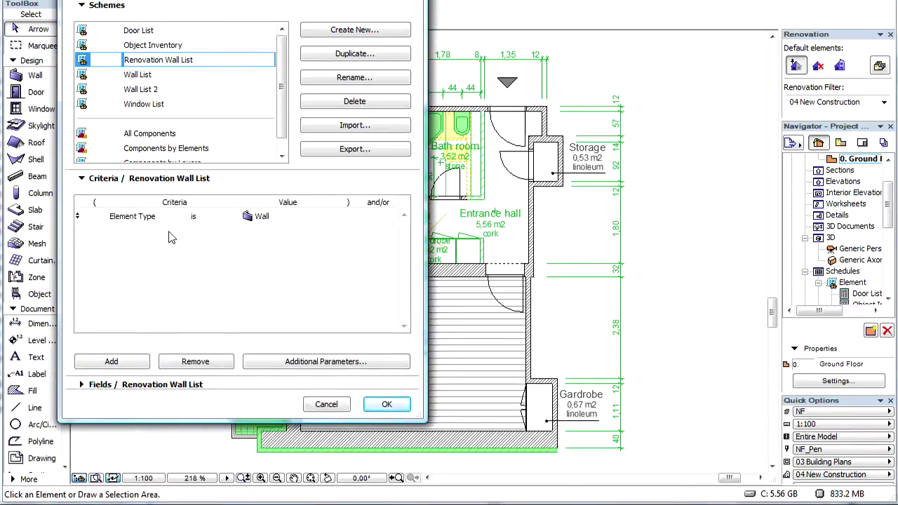
Add a Width > 50 criterion to the scheme and confirm the settings
left_click(139, 365)
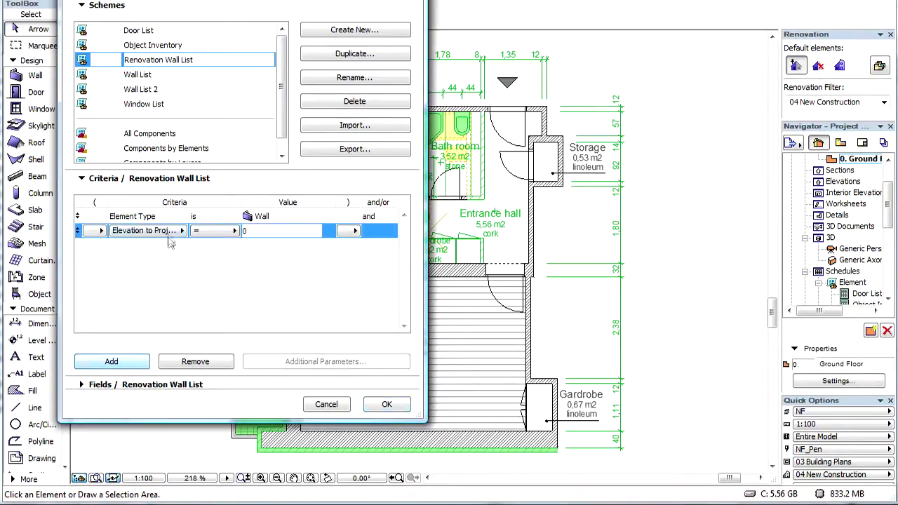
left_click(181, 232)
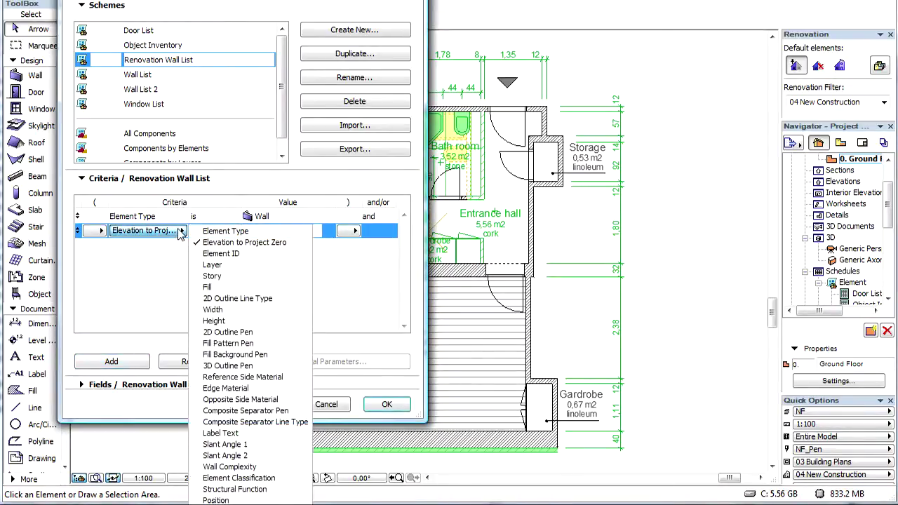
left_click(213, 309)
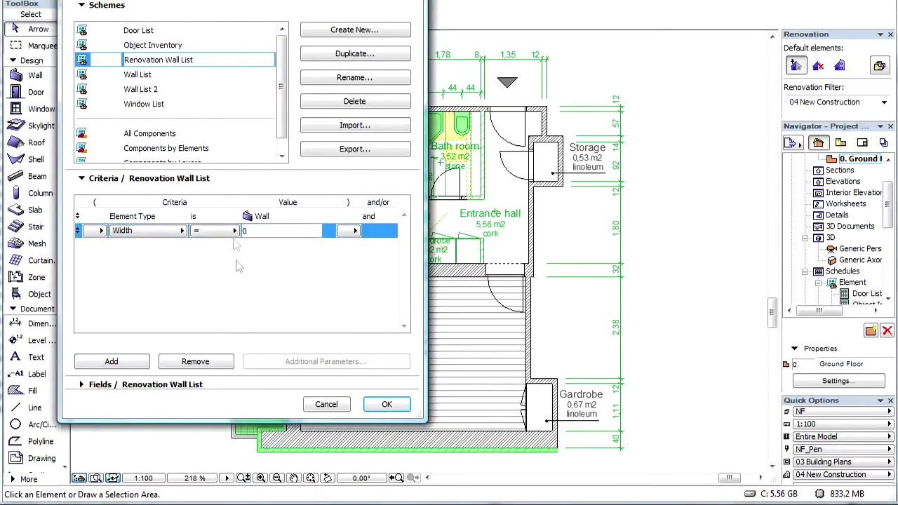
left_click(235, 232)
left_click(258, 243)
left_click(402, 406)
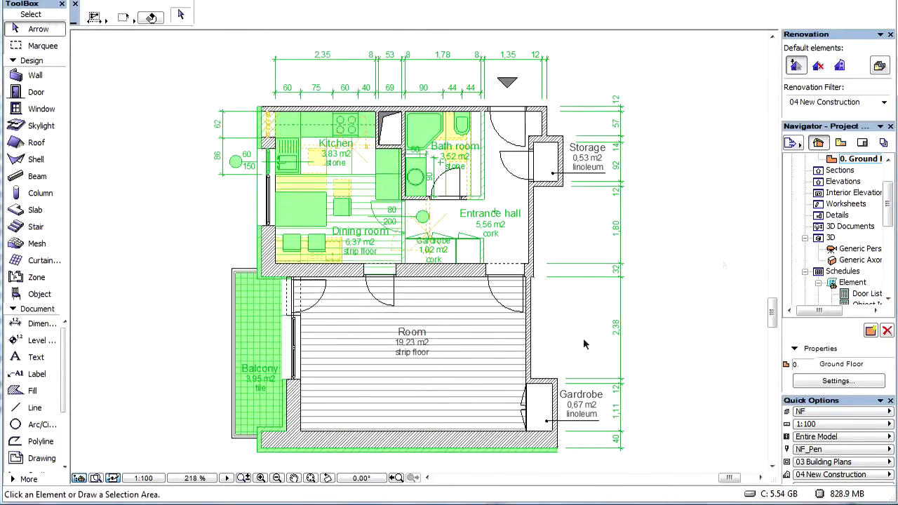
Open the Renovation Wall List schedule from the Navigator's Schedules > Element folder
left_click_drag(888, 205, 890, 224)
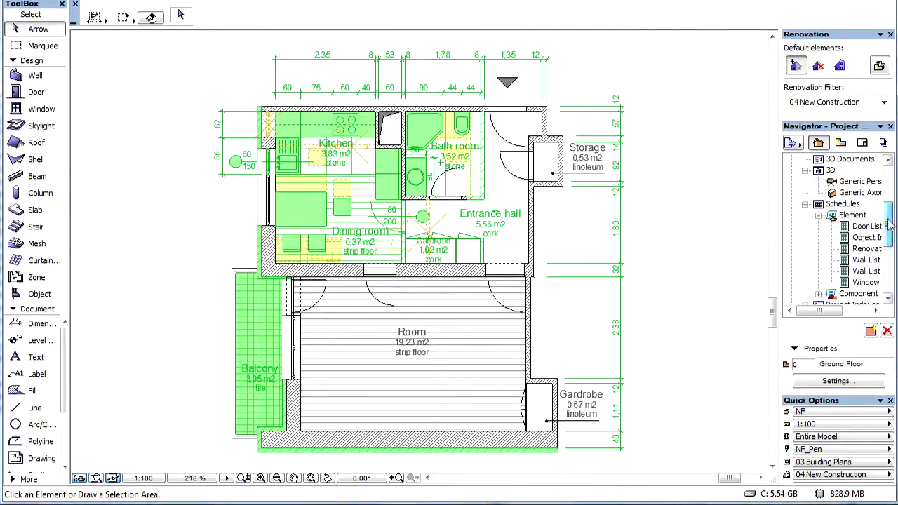
left_click_drag(832, 310, 855, 310)
double_click(854, 249)
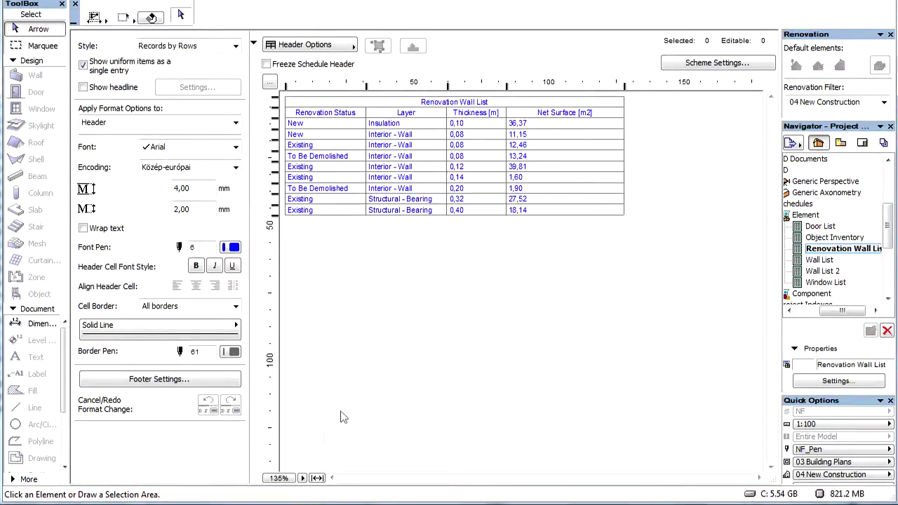
Fit the schedule to width, toggle uniform-item grouping off and on, and select the New Insulation row
left_click(320, 479)
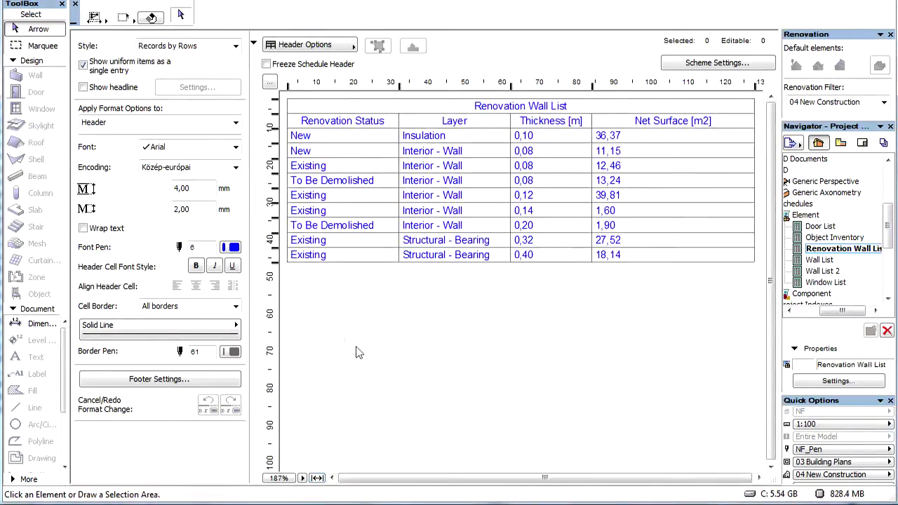
left_click(85, 65)
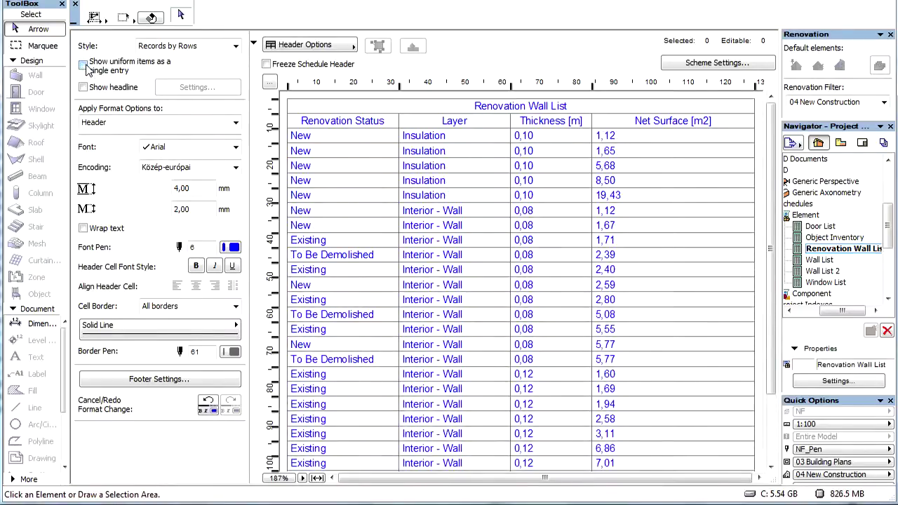
left_click(84, 66)
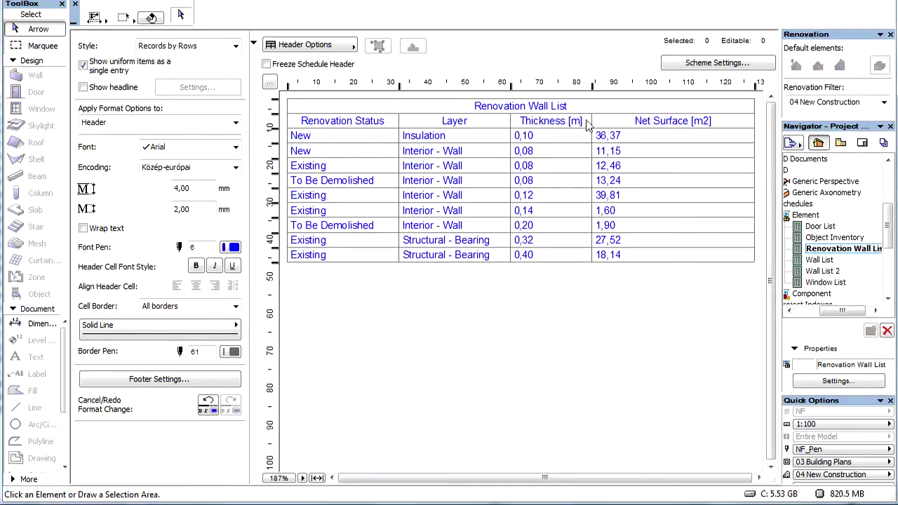
left_click(388, 137)
Show the selected New Insulation walls in plan and in 3D, returning to the schedule each time
left_click(390, 137)
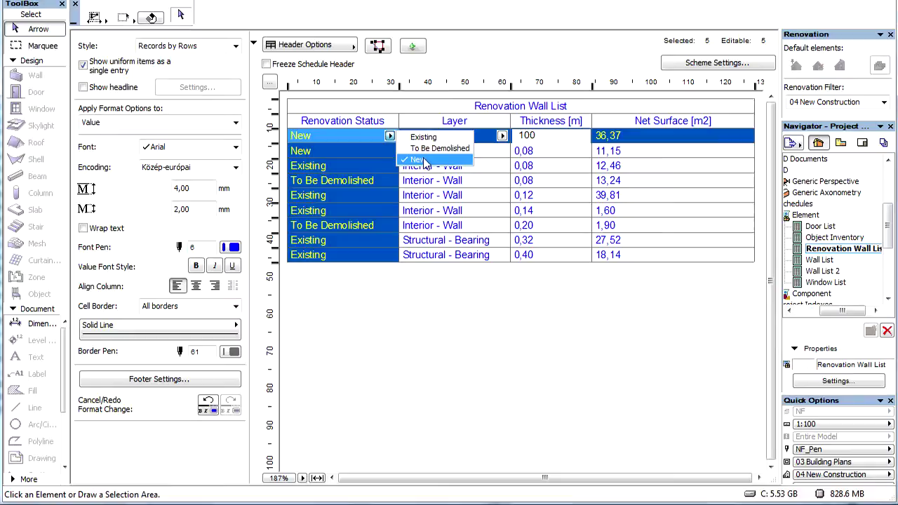
left_click(390, 136)
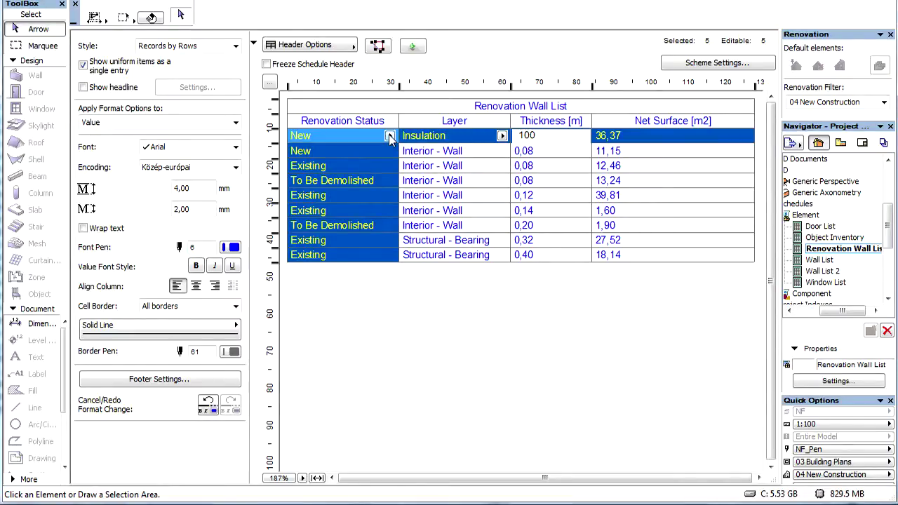
left_click(378, 47)
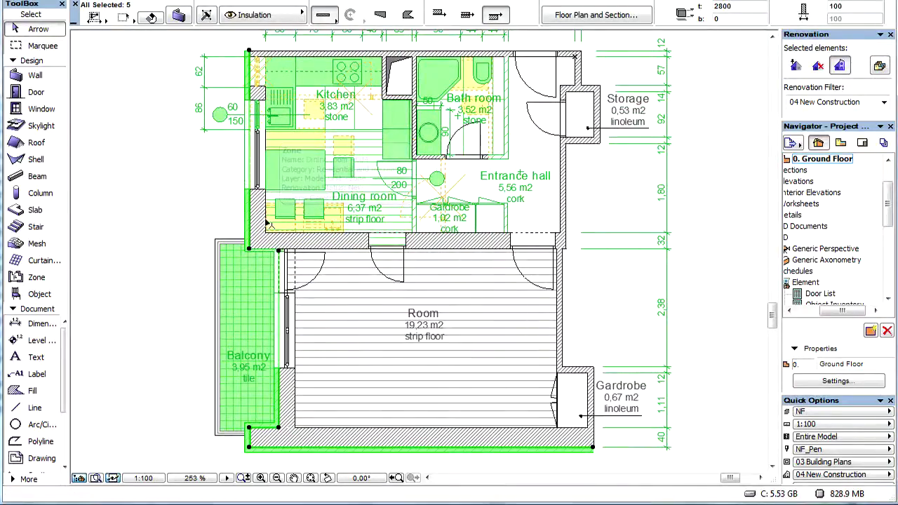
key("ctrl+Tab")
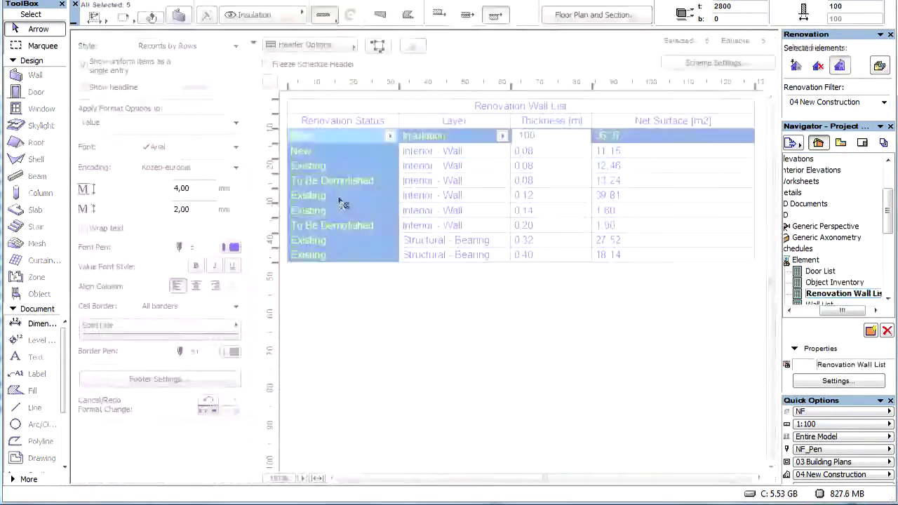
left_click(412, 47)
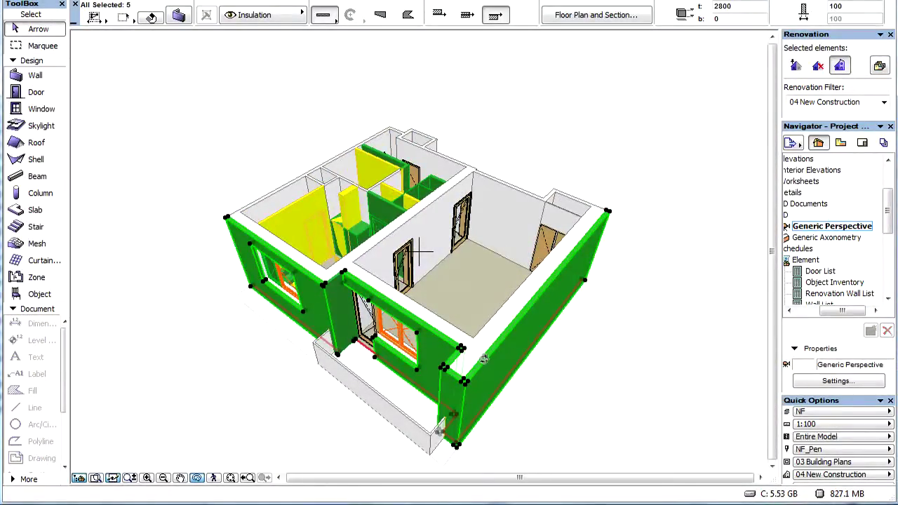
key("ctrl+Tab")
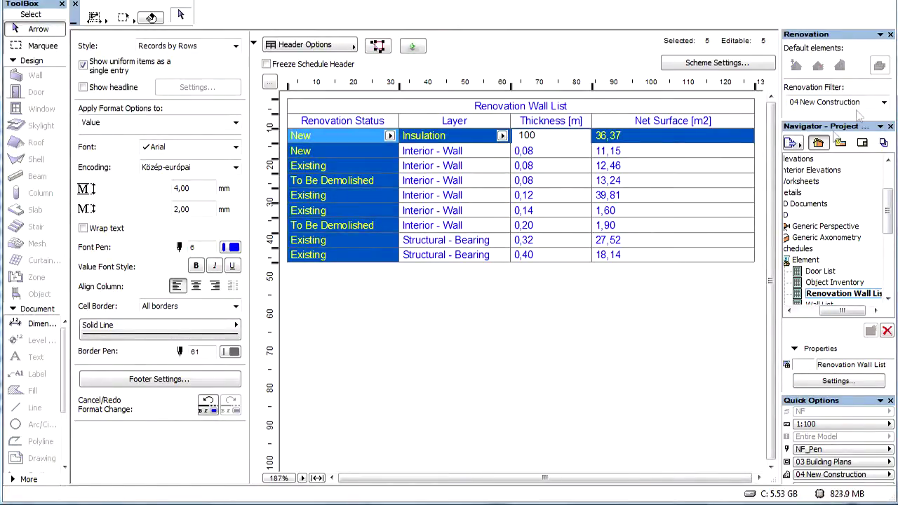
left_click(883, 104)
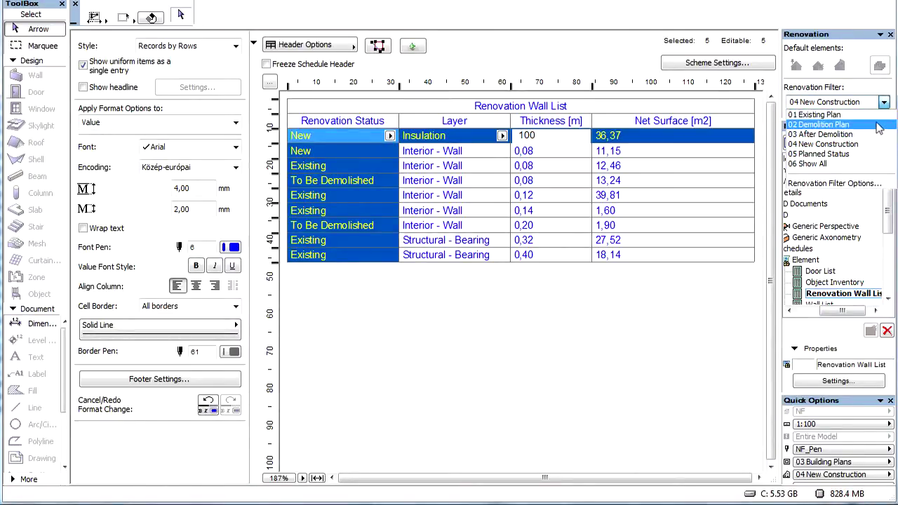
left_click(878, 125)
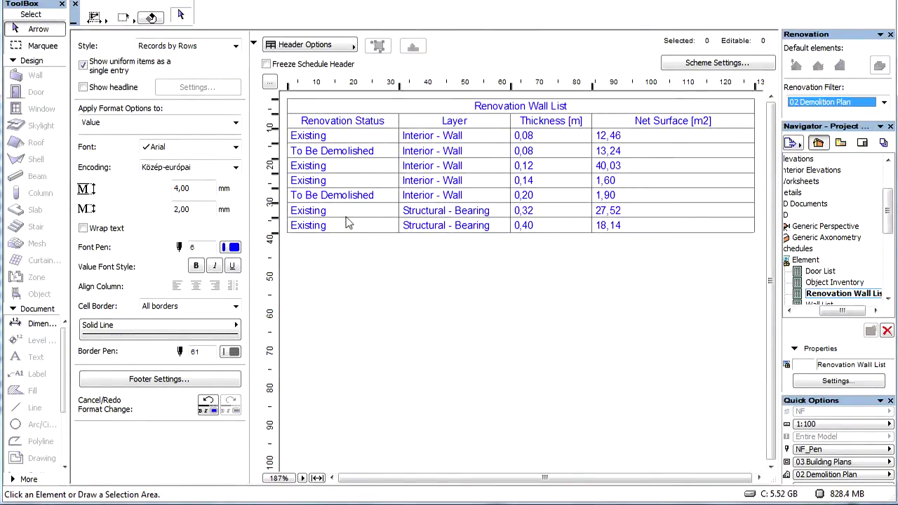
left_click(884, 103)
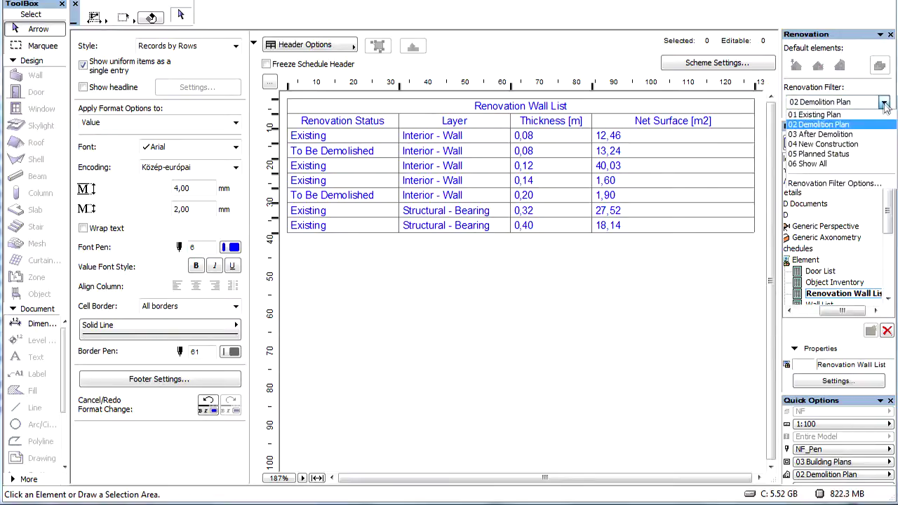
left_click(871, 154)
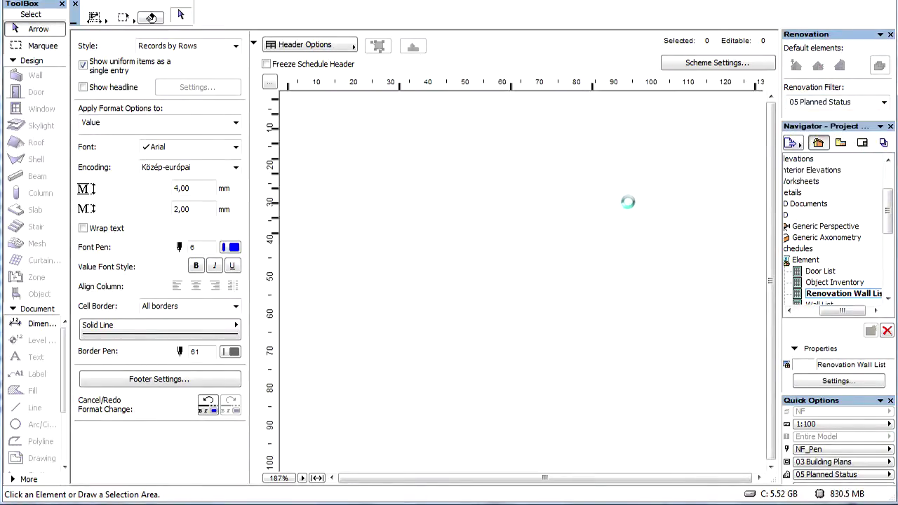
left_click(883, 103)
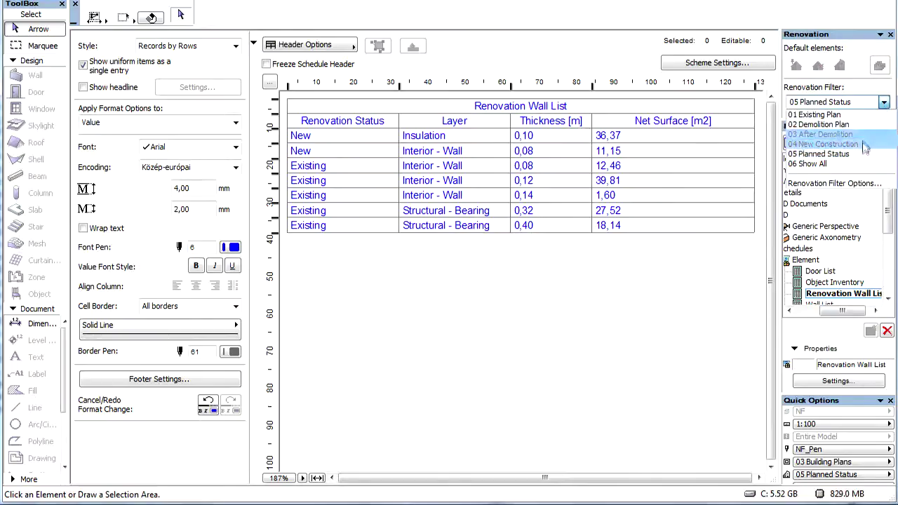
left_click(817, 144)
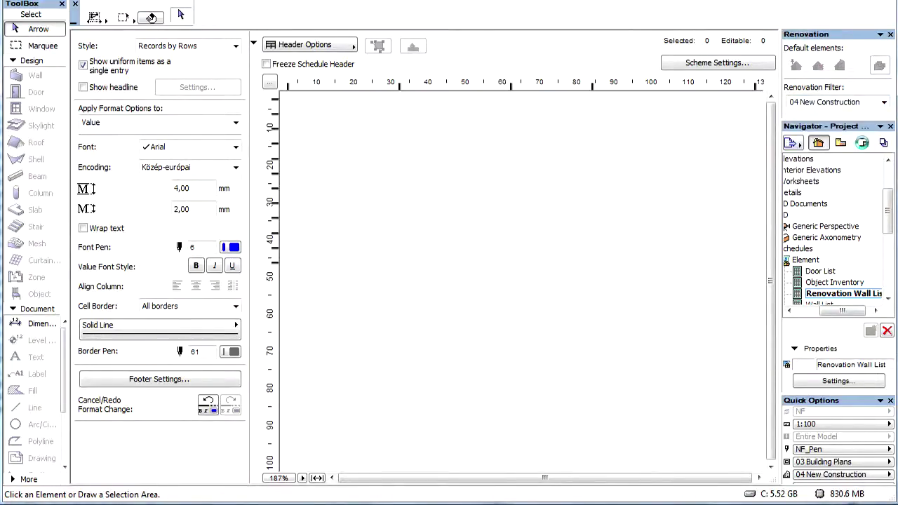